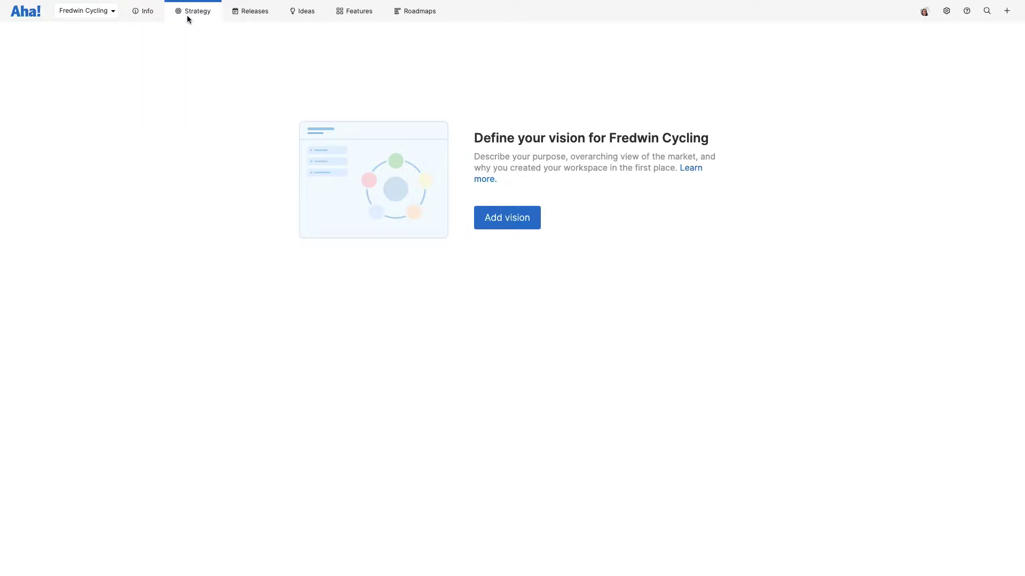
- Create the Fredwin Cycling strategic vision from the Strategy > Vision page
{"action": "left_click", "coordinate": [187, 16]}
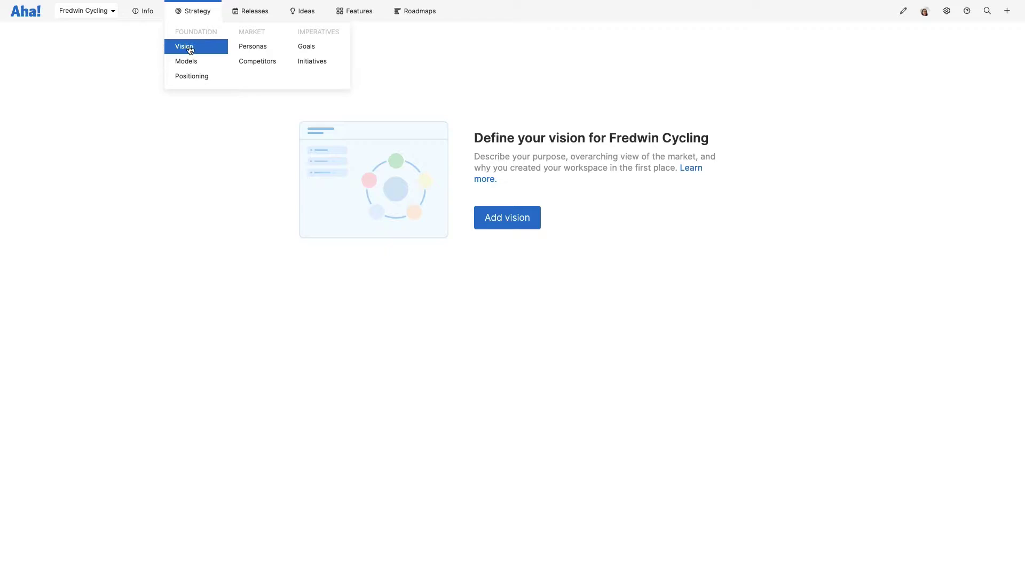
{"action": "left_click", "coordinate": [189, 49]}
{"action": "left_click", "coordinate": [509, 227]}
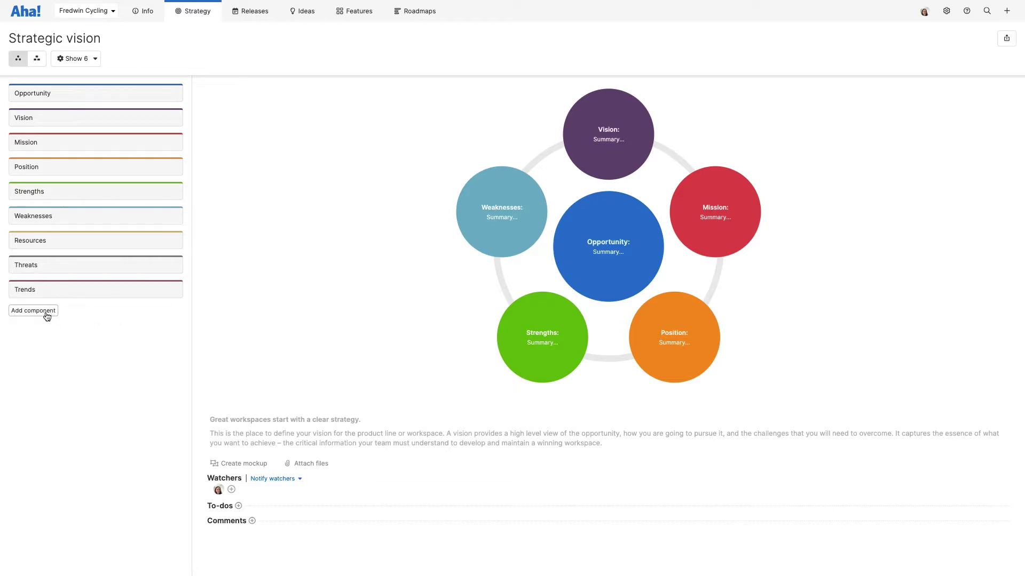
- Check the Trends component details, then drag Strengths up to sit right after Opportunity
{"action": "left_click", "coordinate": [72, 299]}
{"action": "left_click", "coordinate": [737, 69]}
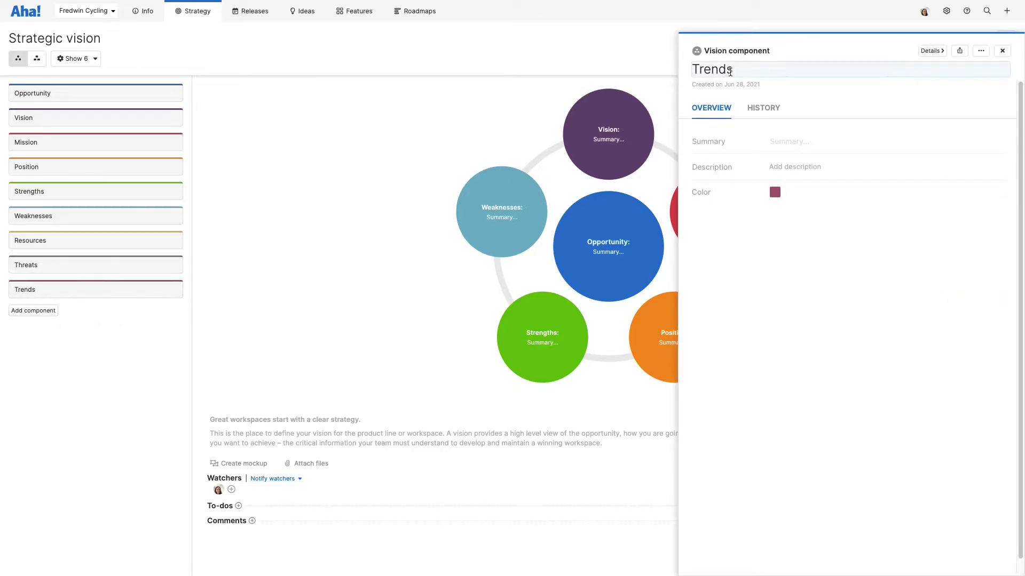
{"action": "left_click", "coordinate": [980, 51]}
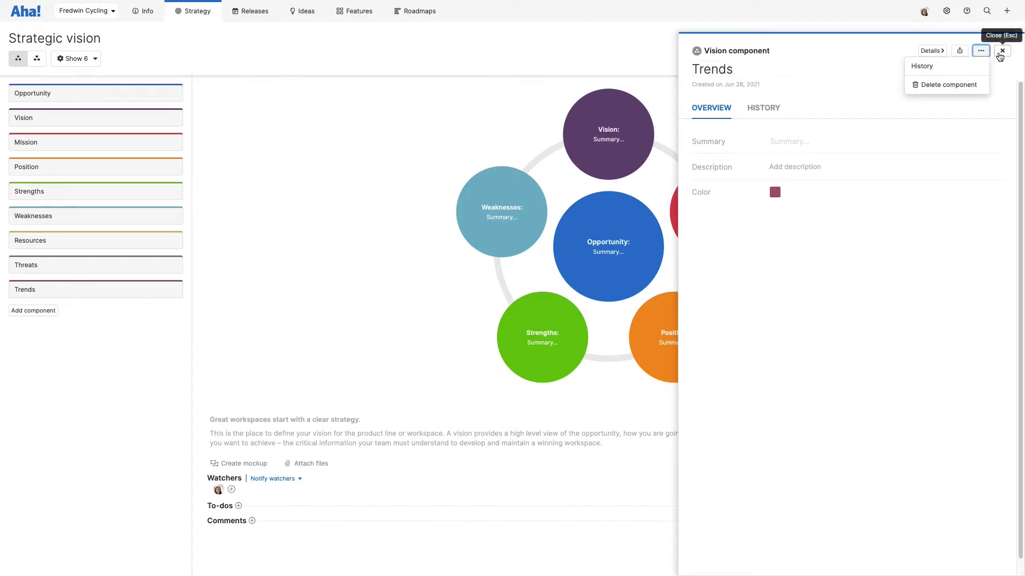
{"action": "left_click", "coordinate": [1001, 51]}
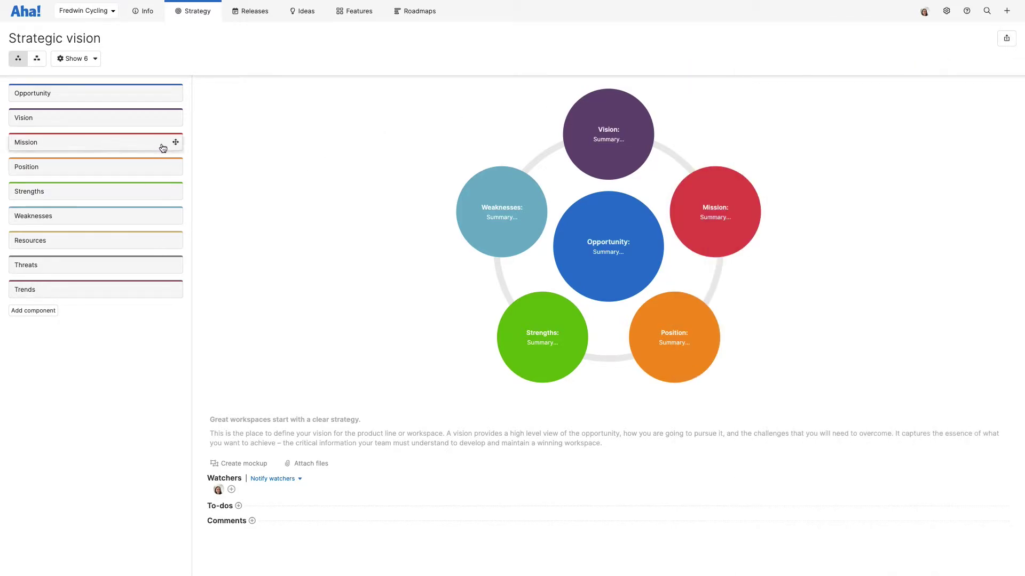
{"action": "left_click_drag", "start_coordinate": [173, 195], "coordinate": [163, 119]}
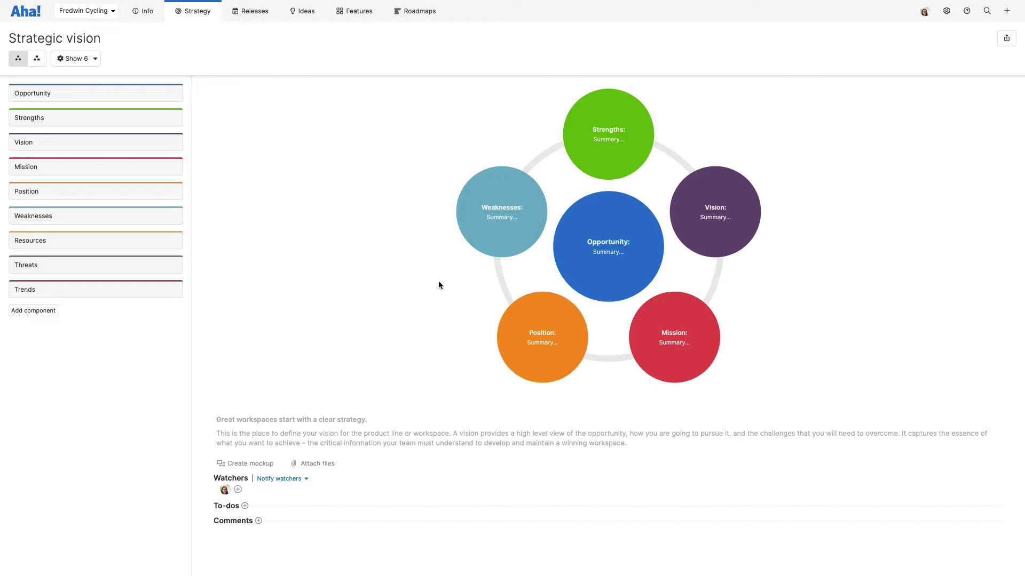
- Set the diagram to show 7 components, toggling to grid view and back to circles
{"action": "left_click", "coordinate": [86, 64]}
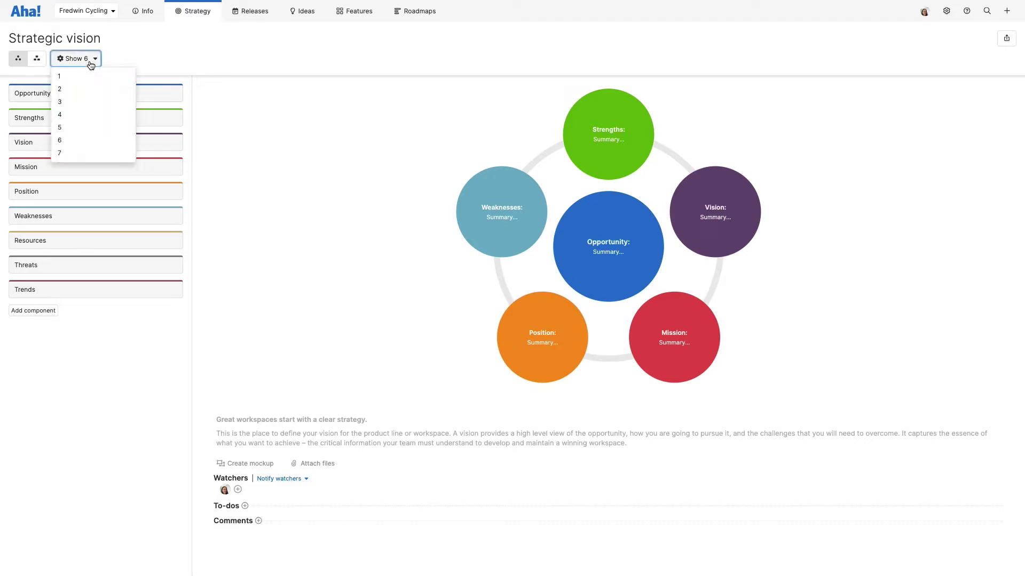
{"action": "left_click", "coordinate": [115, 155]}
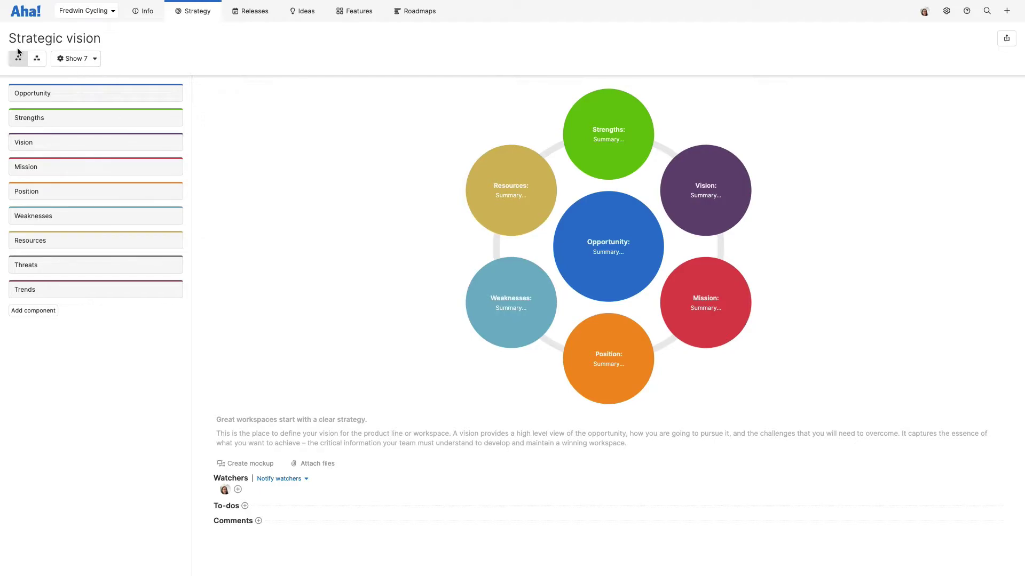
{"action": "left_click", "coordinate": [35, 61]}
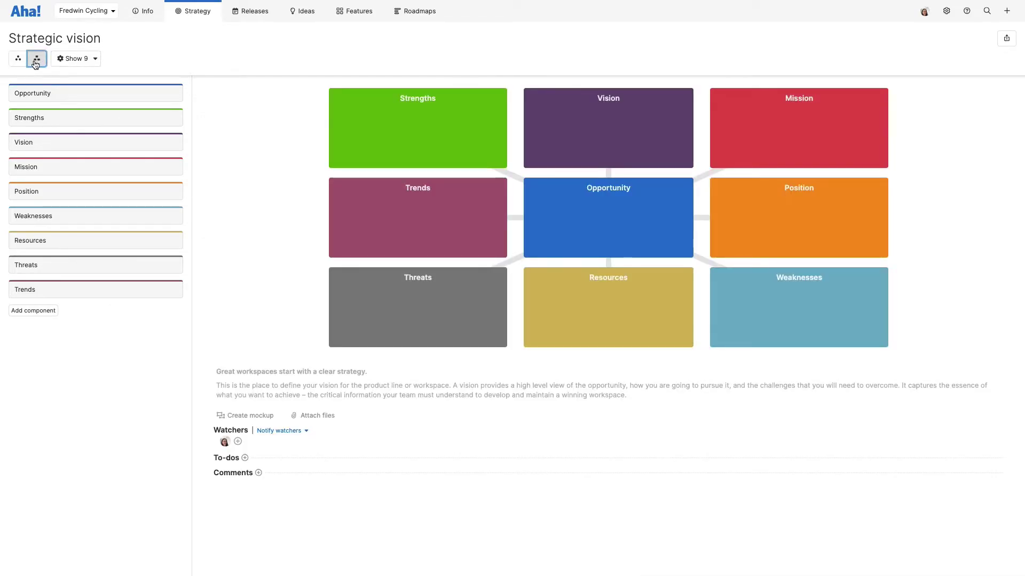
{"action": "left_click", "coordinate": [18, 60]}
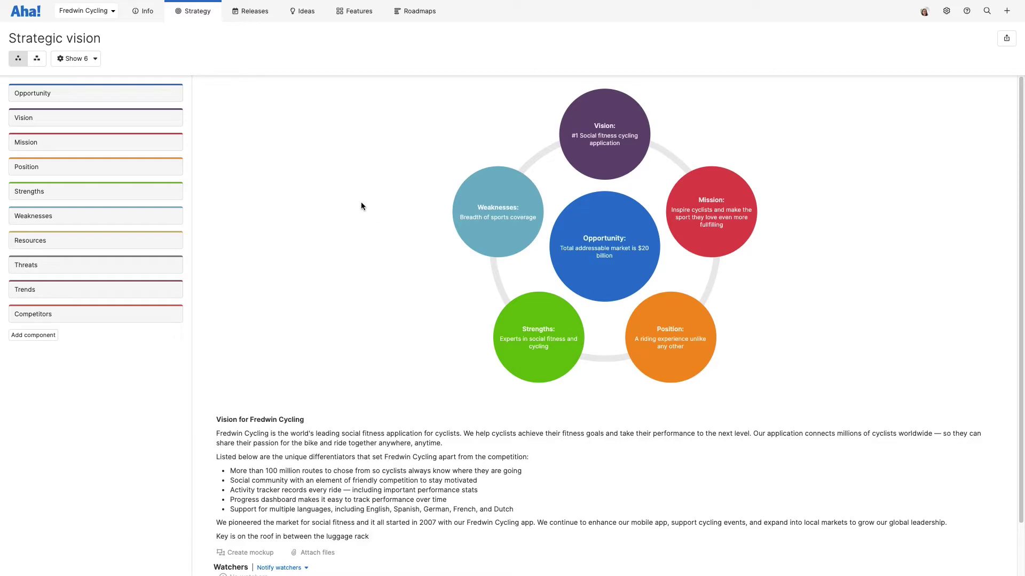
- Open the Vision row's detail drawer from the component list
{"action": "left_click", "coordinate": [124, 121]}
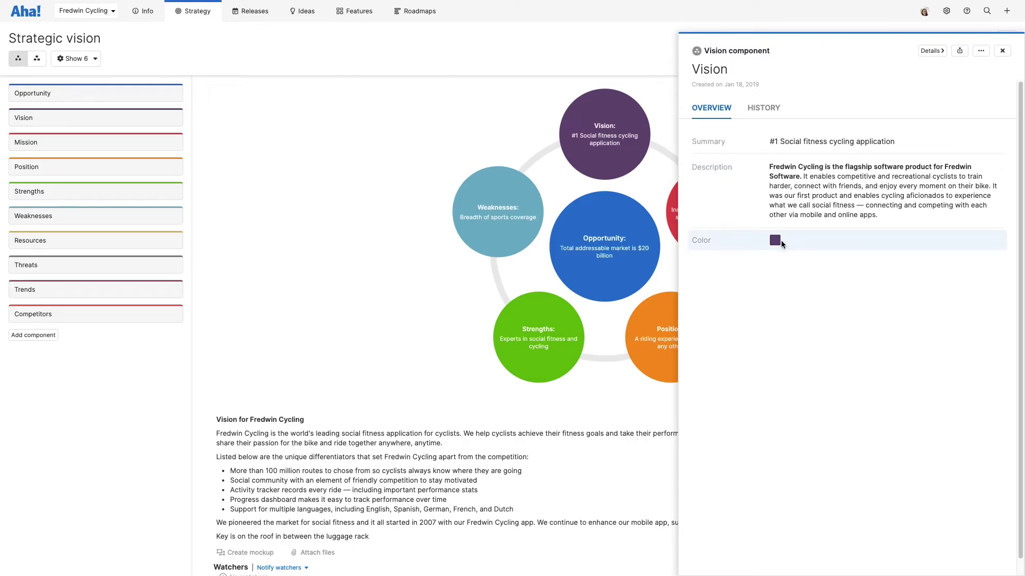
- Recolor the Vision circle dark grey and close its details drawer
{"action": "left_click", "coordinate": [775, 240]}
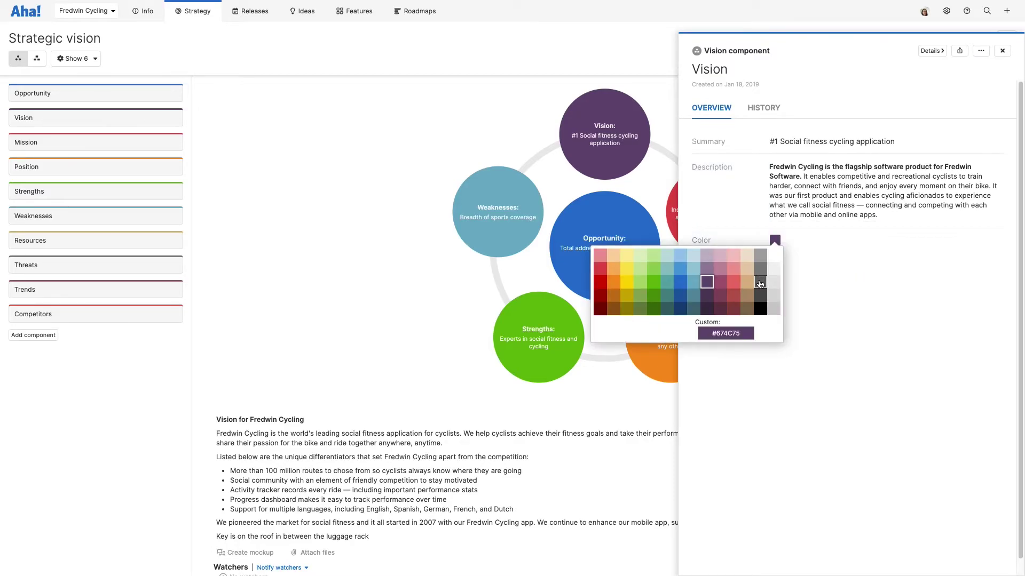
{"action": "left_click", "coordinate": [759, 284]}
{"action": "left_click", "coordinate": [1001, 51]}
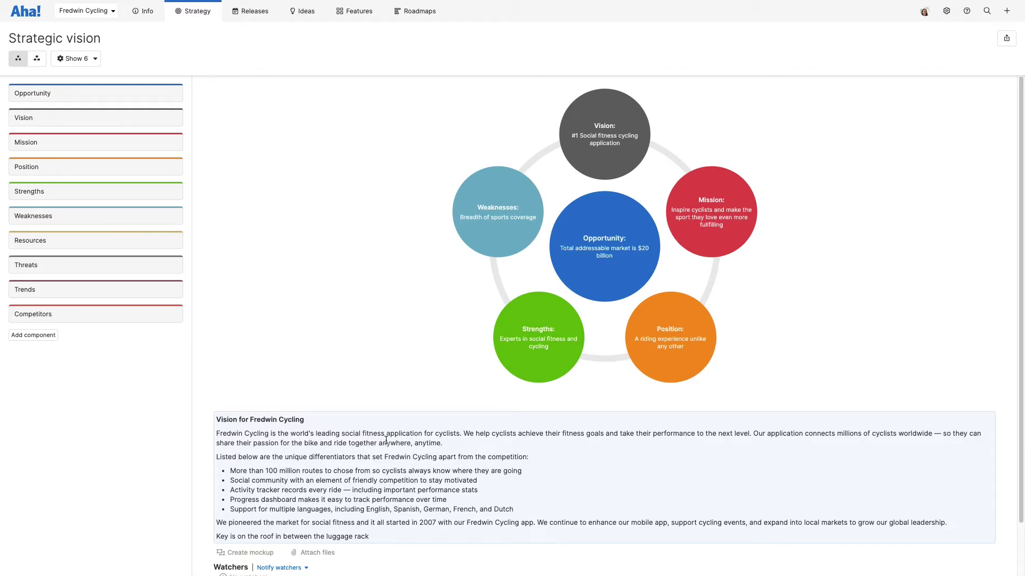
{"action": "scroll", "coordinate": [386, 440], "scroll_direction": "down", "scroll_amount": 2}
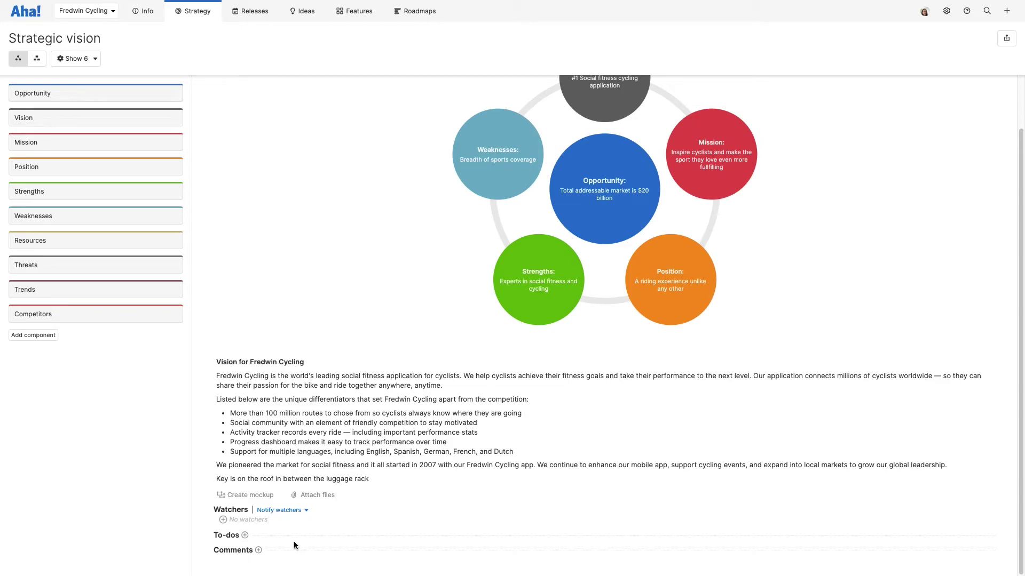
{"action": "scroll", "coordinate": [891, 242], "scroll_direction": "up", "scroll_amount": 1}
{"action": "scroll", "coordinate": [890, 241], "scroll_direction": "up", "scroll_amount": 2}
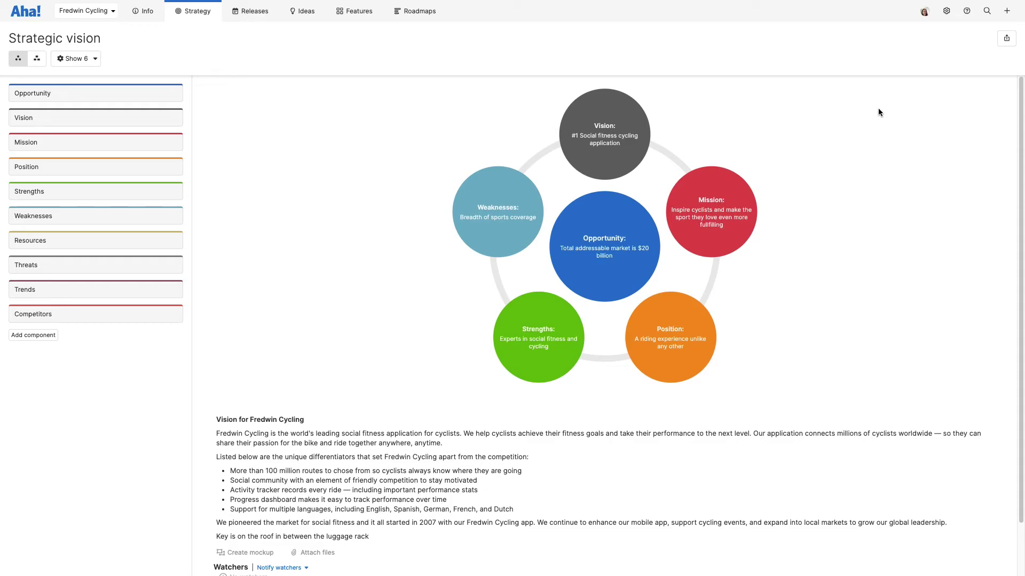
- Check the export options, then open the 'Get help from an expert' form from Help
{"action": "left_click", "coordinate": [1005, 42]}
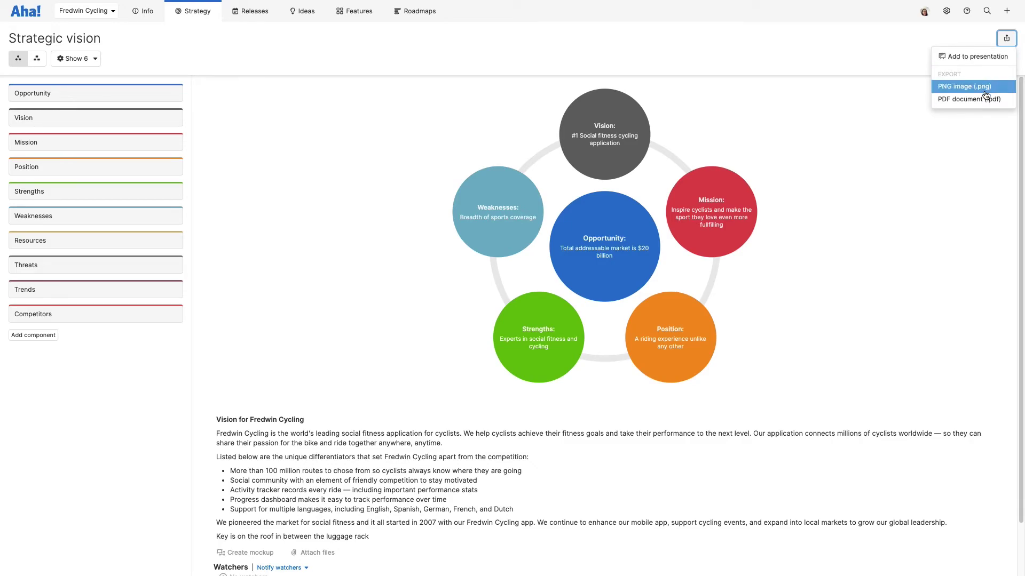
{"action": "left_click", "coordinate": [883, 142]}
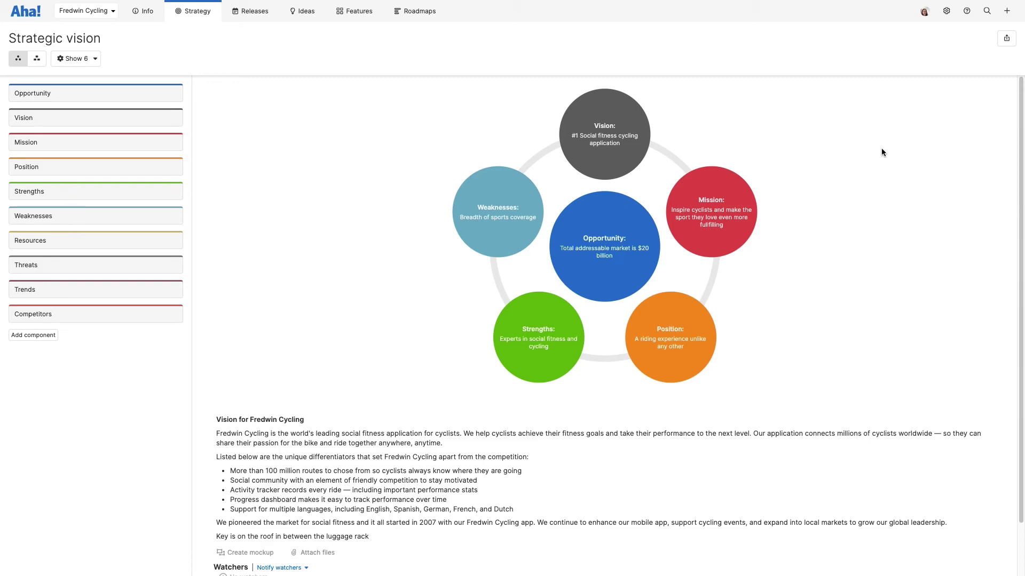
{"action": "left_click", "coordinate": [965, 10]}
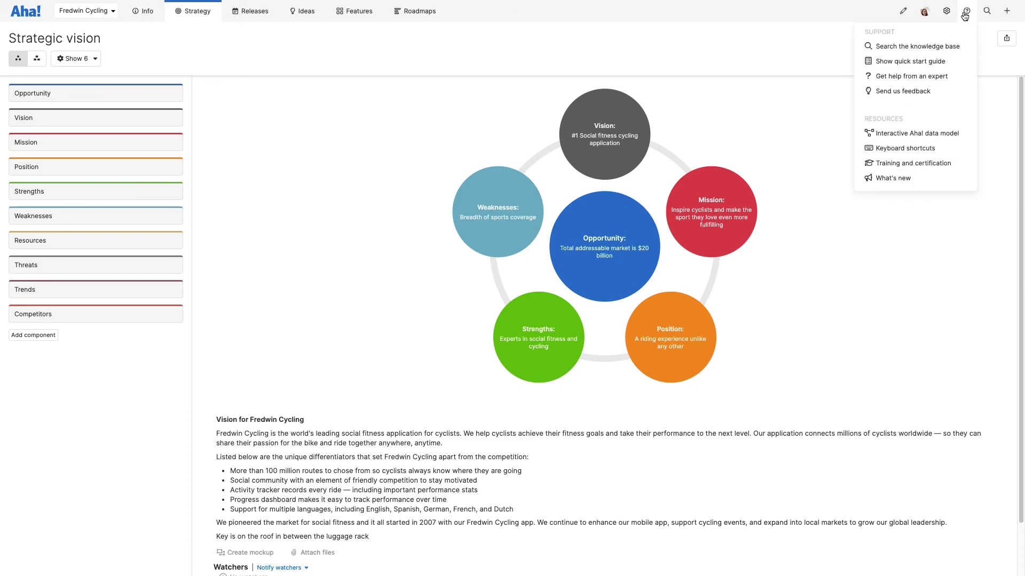
{"action": "left_click", "coordinate": [942, 75]}
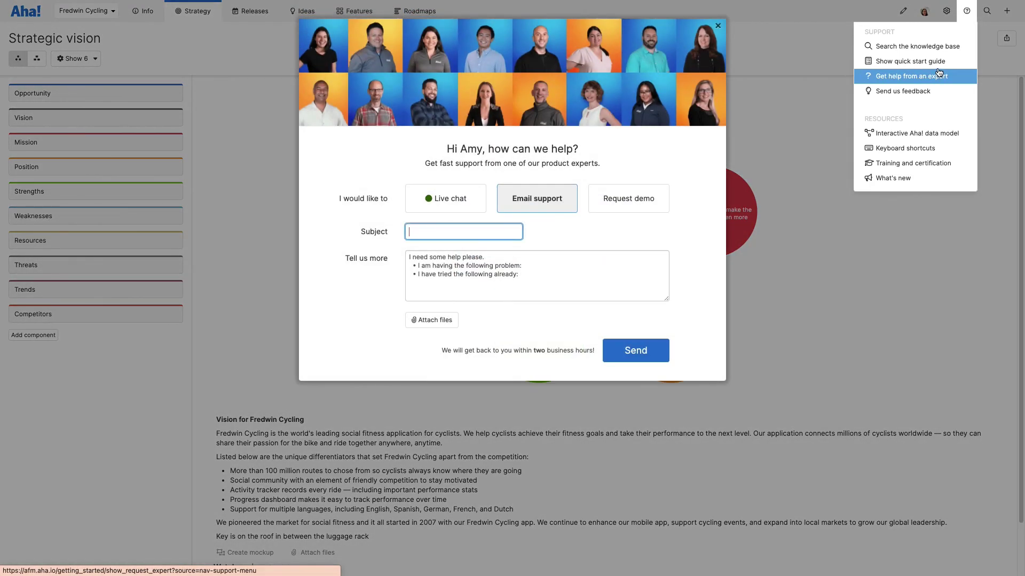